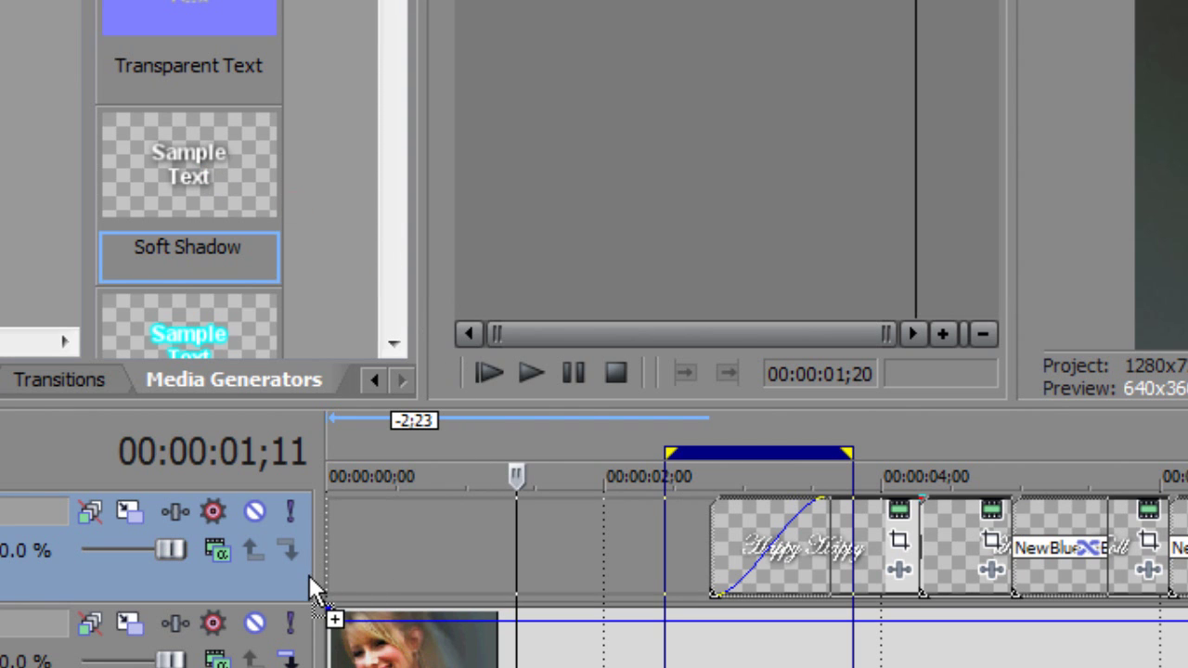
- Add a Soft Shadow title at the track start reading 'Wedding Bliss'
left_click_drag(313, 571, 310, 572)
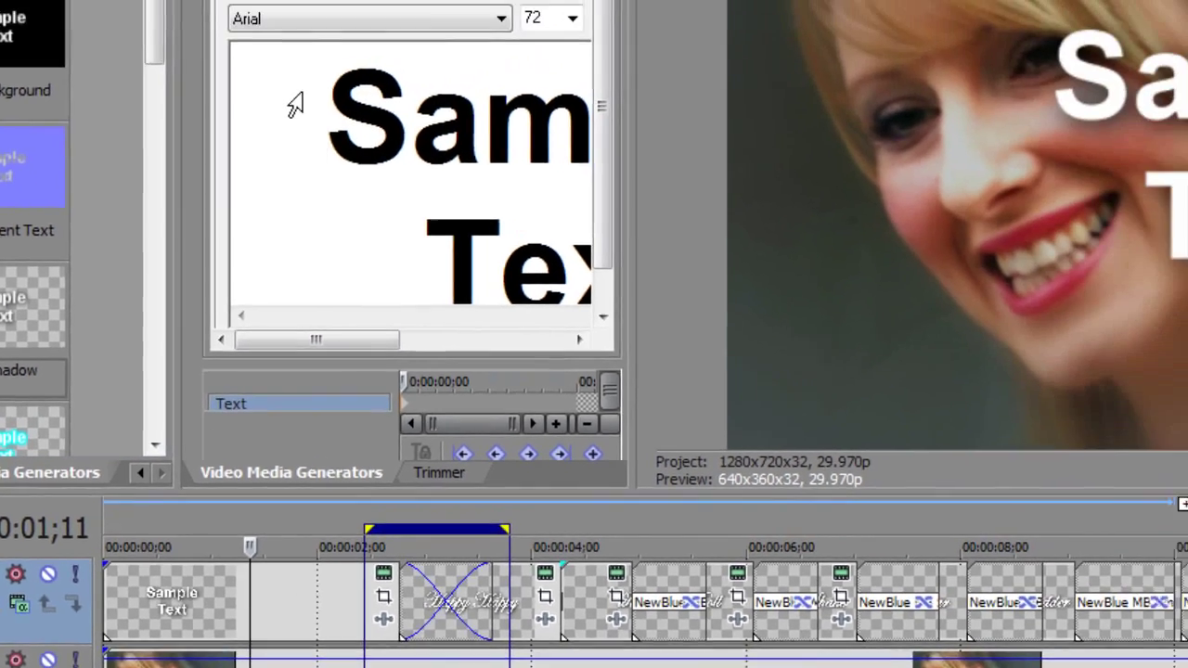
left_click_drag(215, 195, 341, 418)
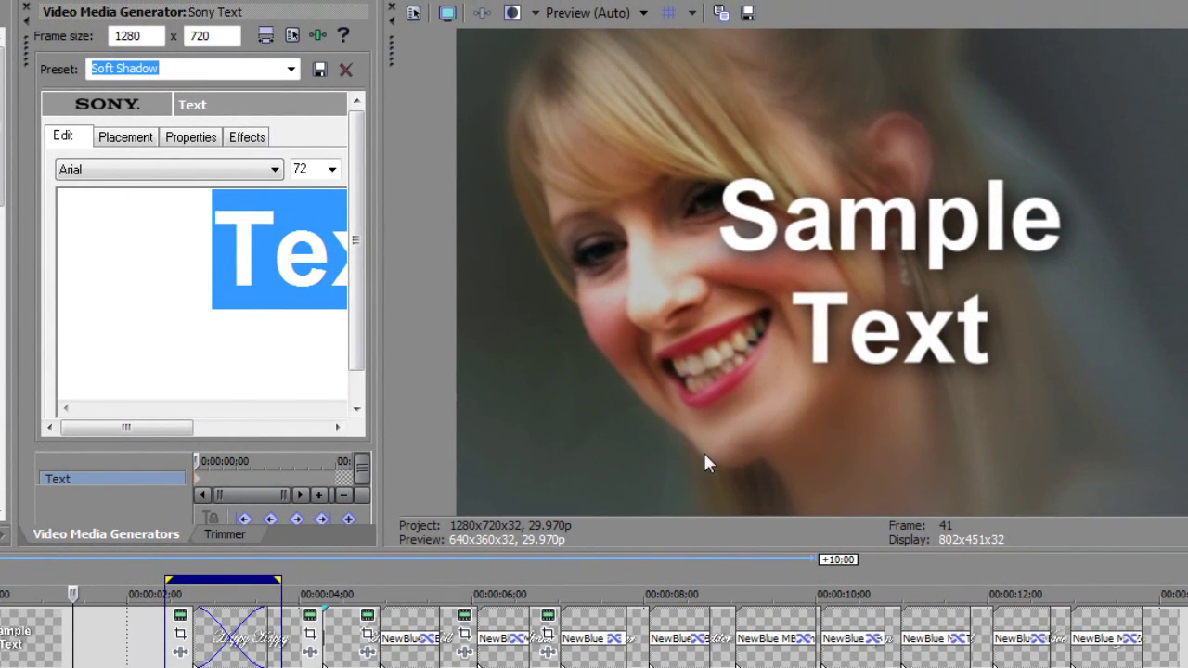
type("Wedding")
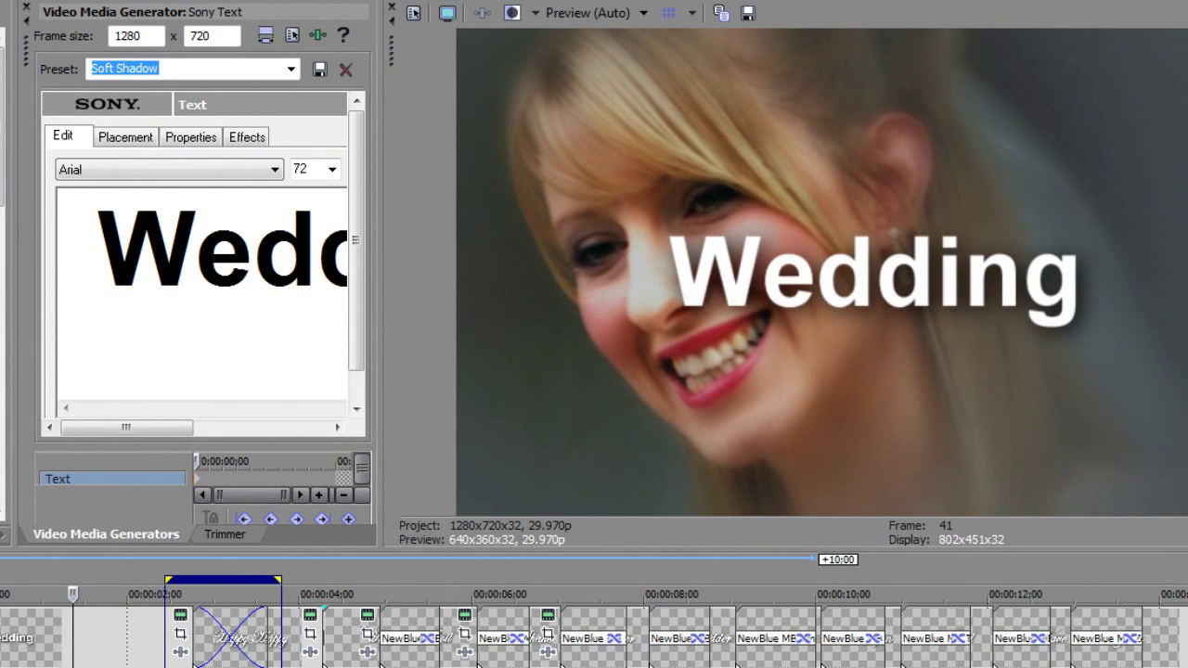
type(" Bliss")
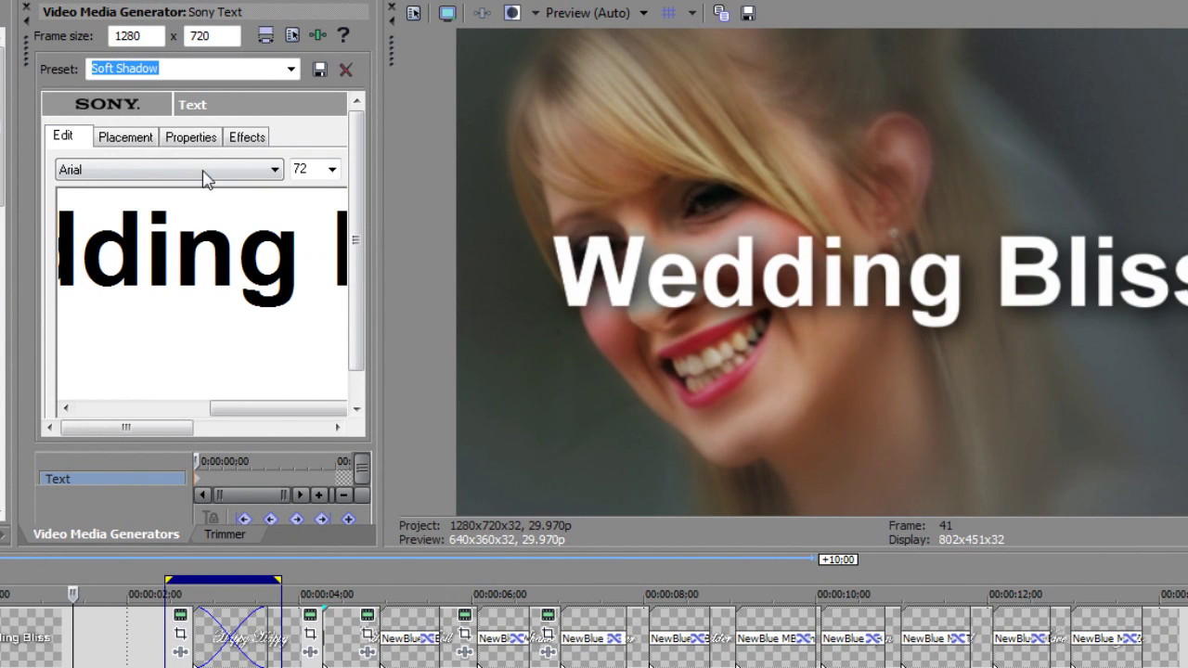
- Set the title font to Edwardian Script ITC at size 108
left_click(207, 174)
key("e")
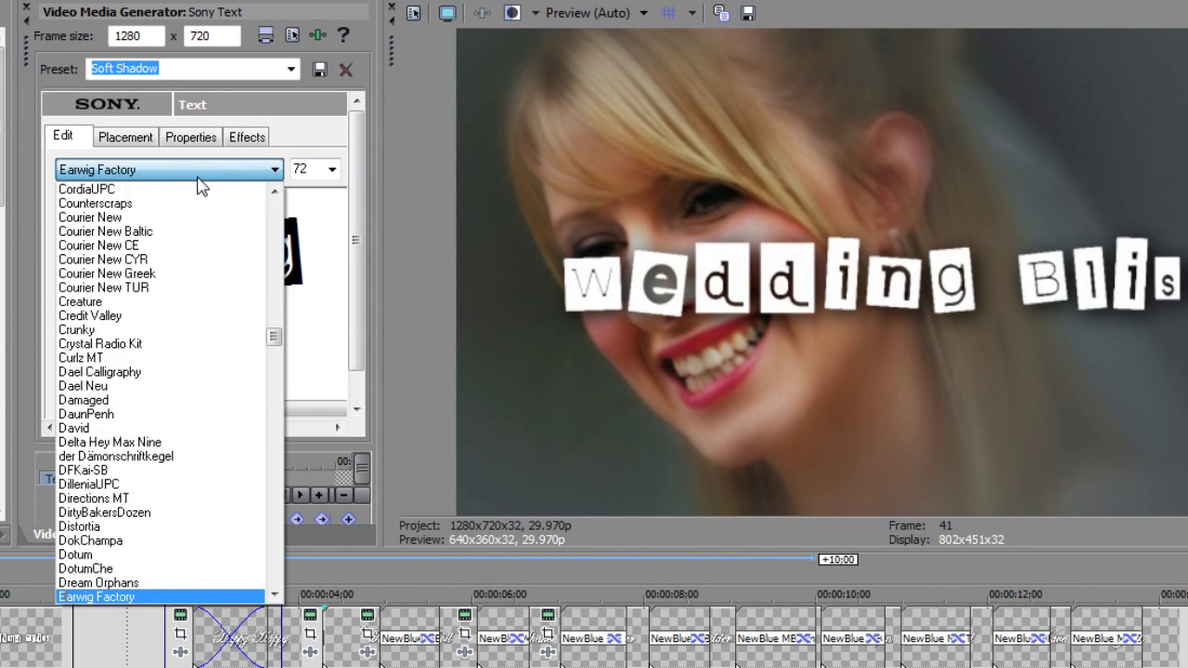
key("Down")
key("Down")
key("Down")
key("Tab")
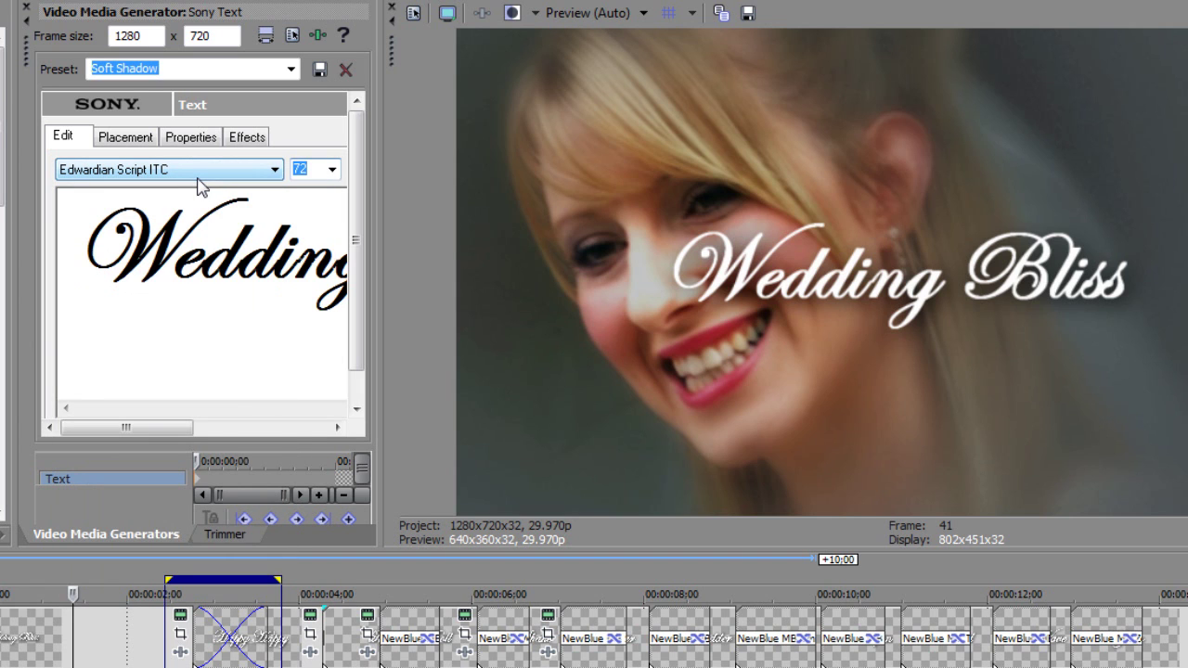
type("8")
key("Return")
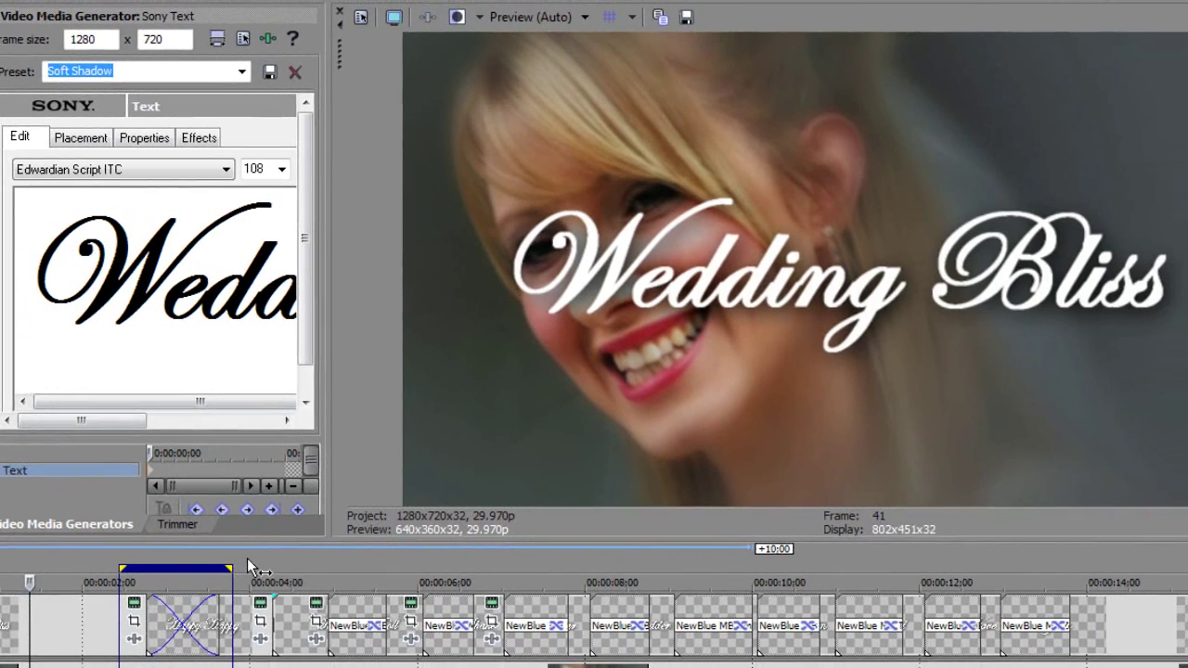
- Loop and play the crossfade between Wedding Bliss and Happy Happy
left_click(298, 570)
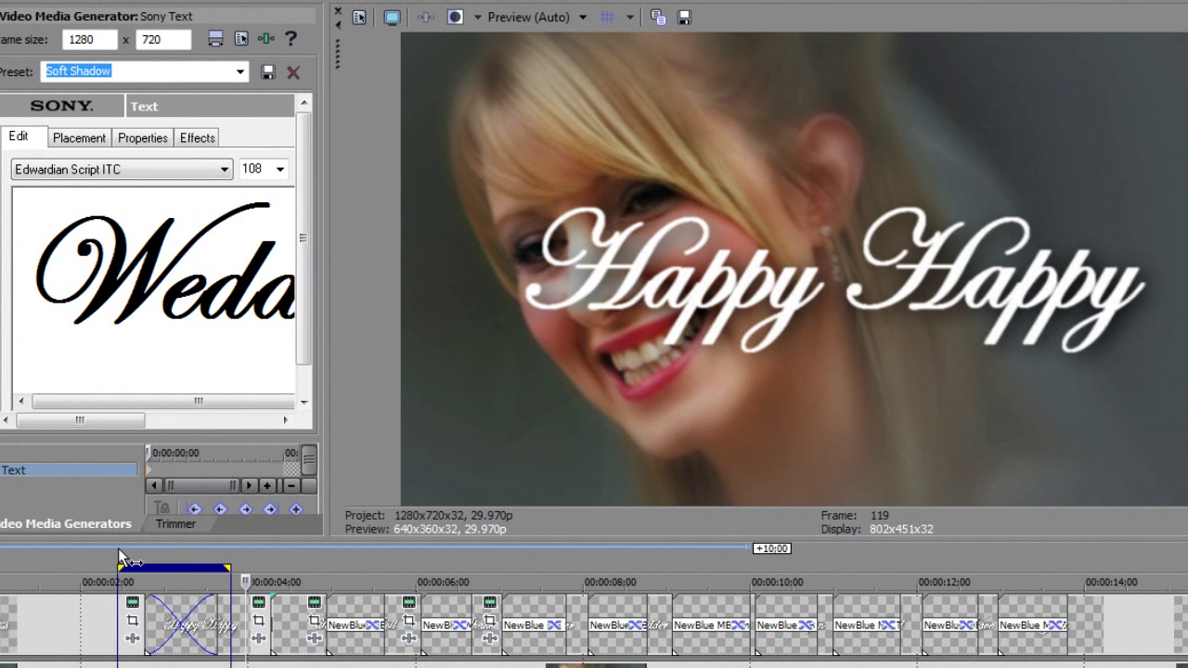
left_click_drag(121, 567, 237, 567)
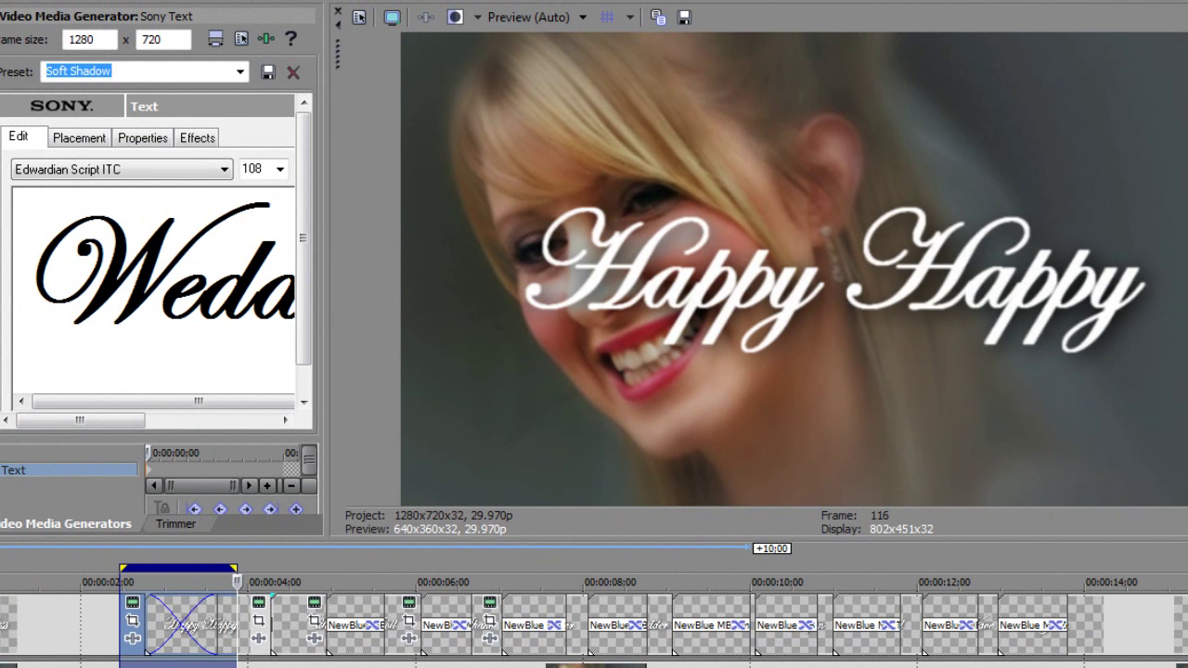
key("space")
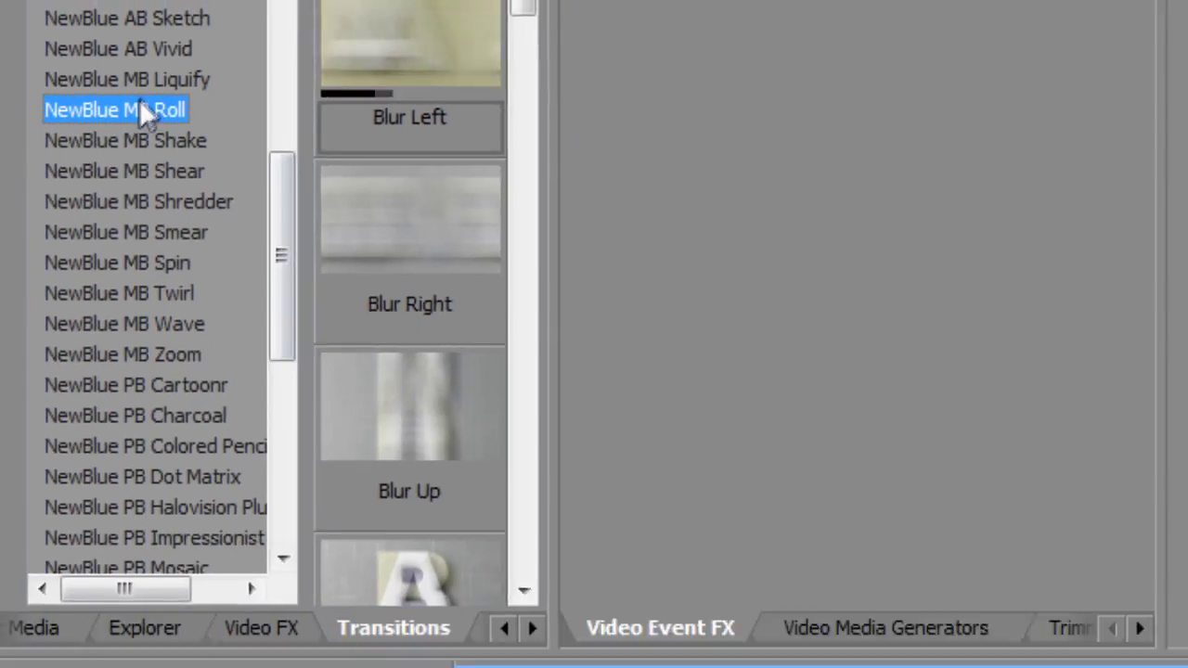
- Drop the NewBlue MB Roll Blur Left transition onto the overlap of the two titles
left_click_drag(139, 99, 637, 423)
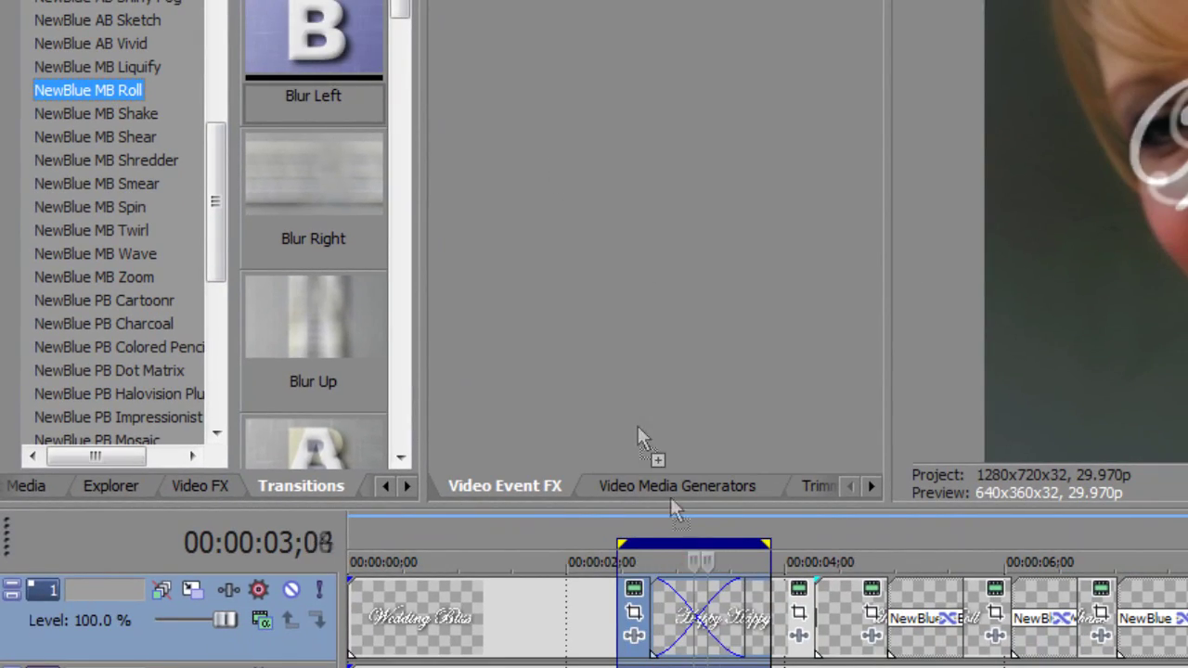
left_click_drag(705, 632, 708, 633)
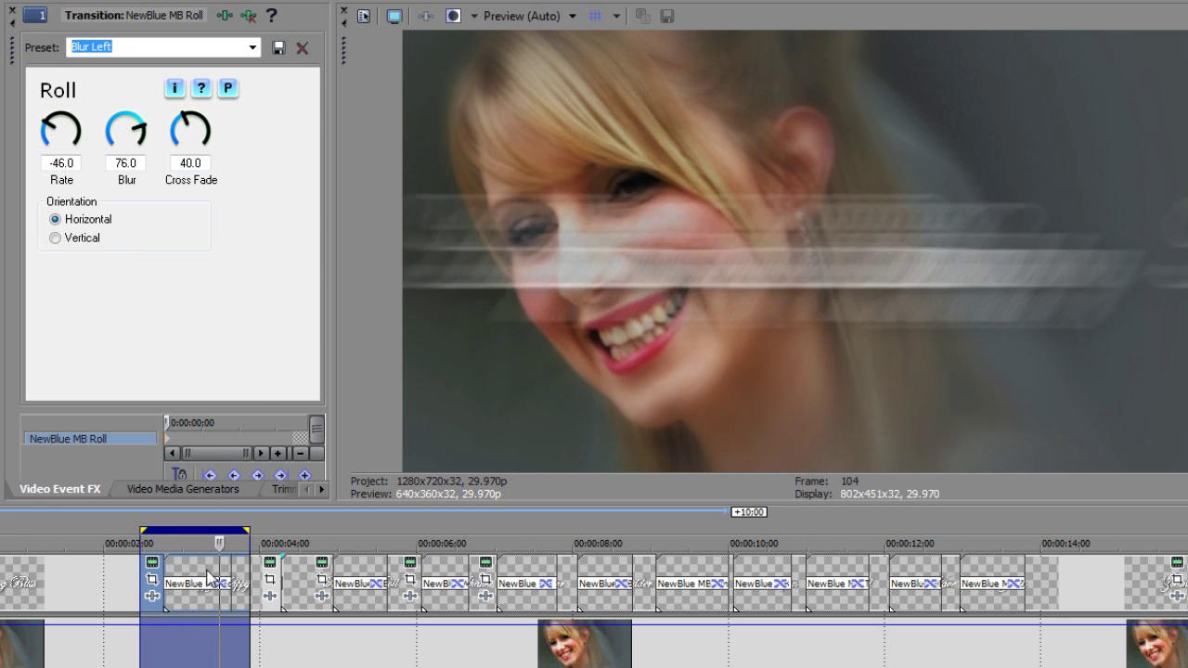
- Try the Vertical Blur and Spin Right presets on the Roll transition
left_click(253, 48)
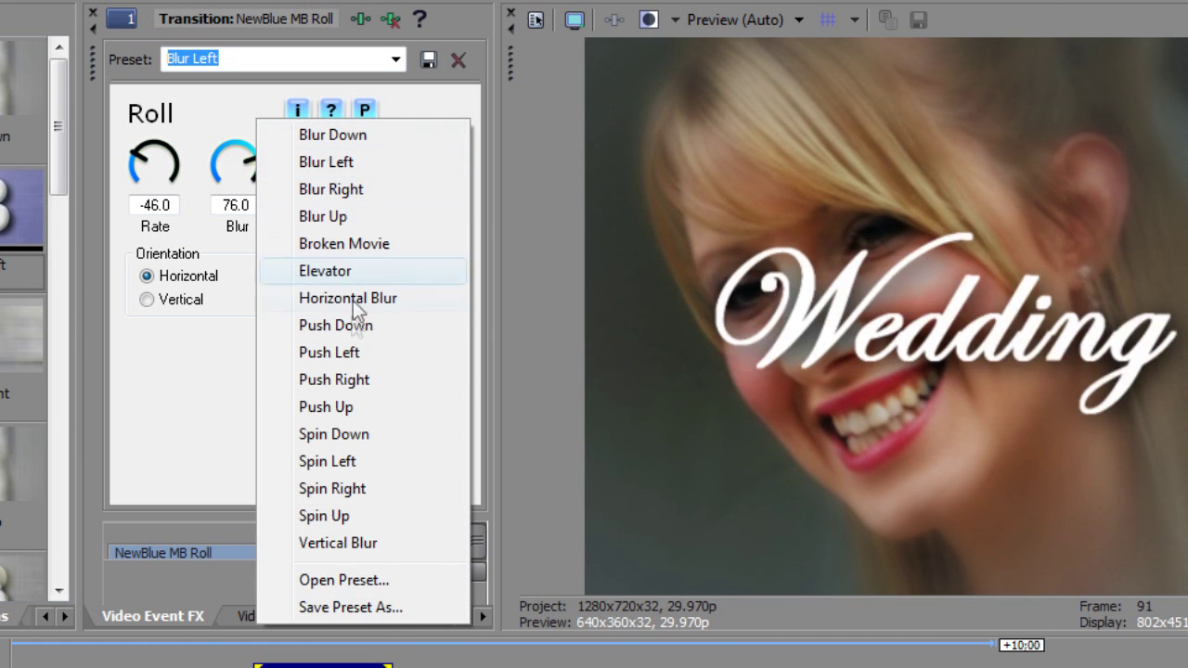
left_click(327, 545)
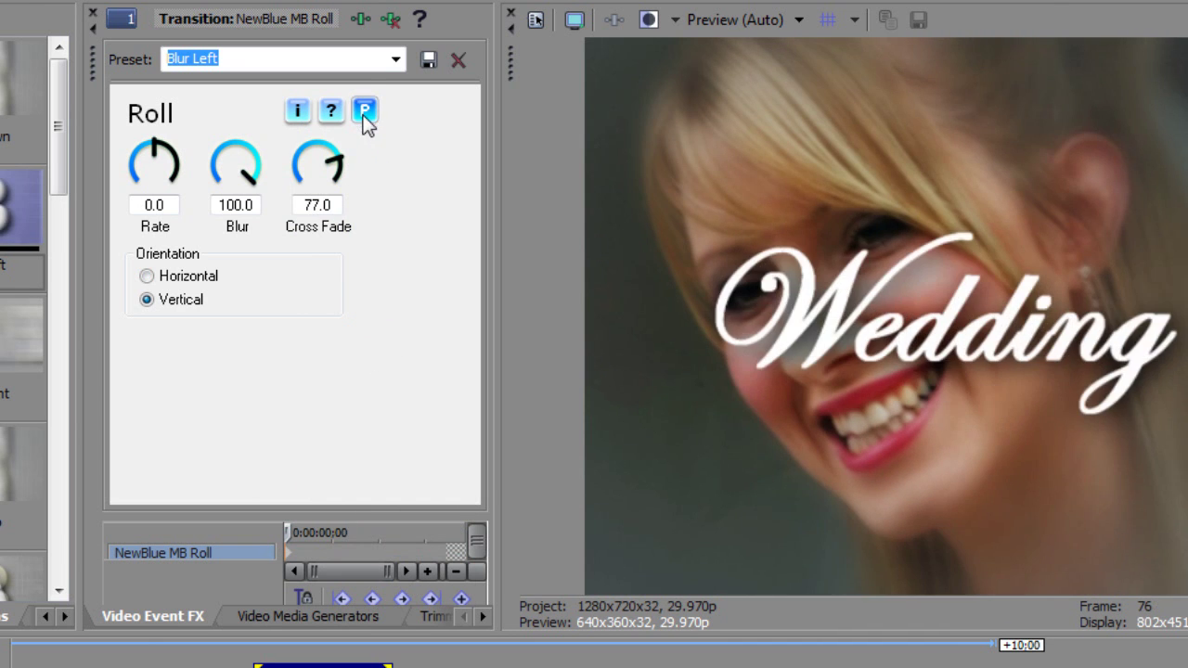
left_click(365, 113)
left_click(319, 481)
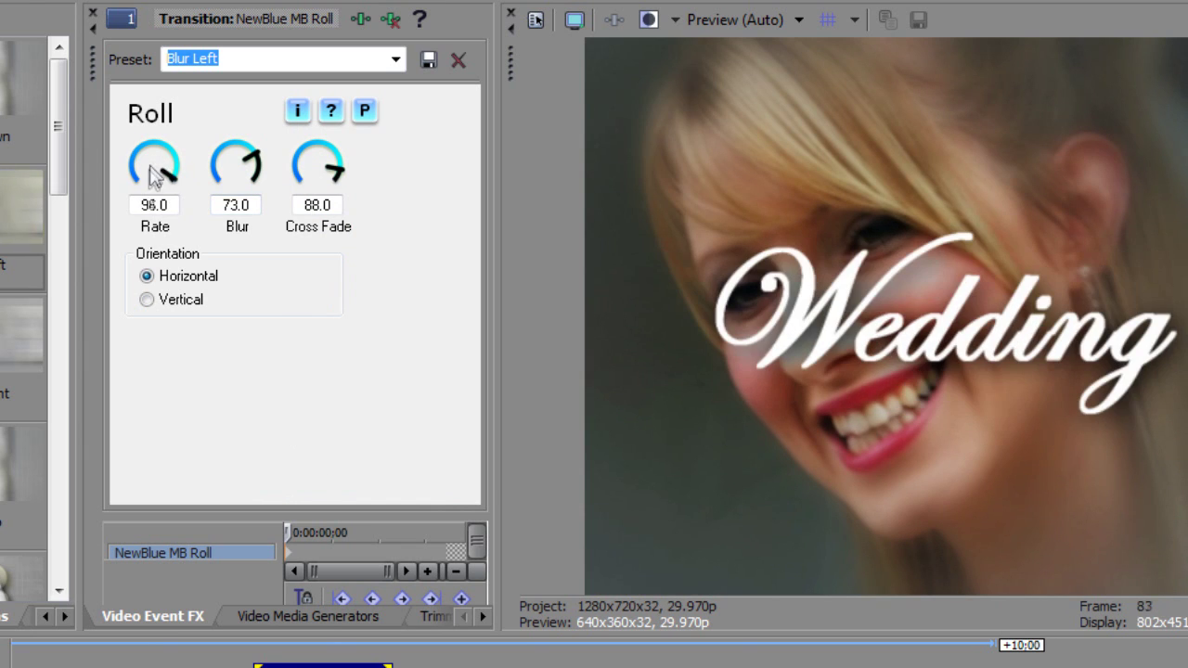
- Set the Roll to Rate -29, Blur 20, Cross Fade 76.5 with vertical orientation
left_click_drag(154, 175, 112, 244)
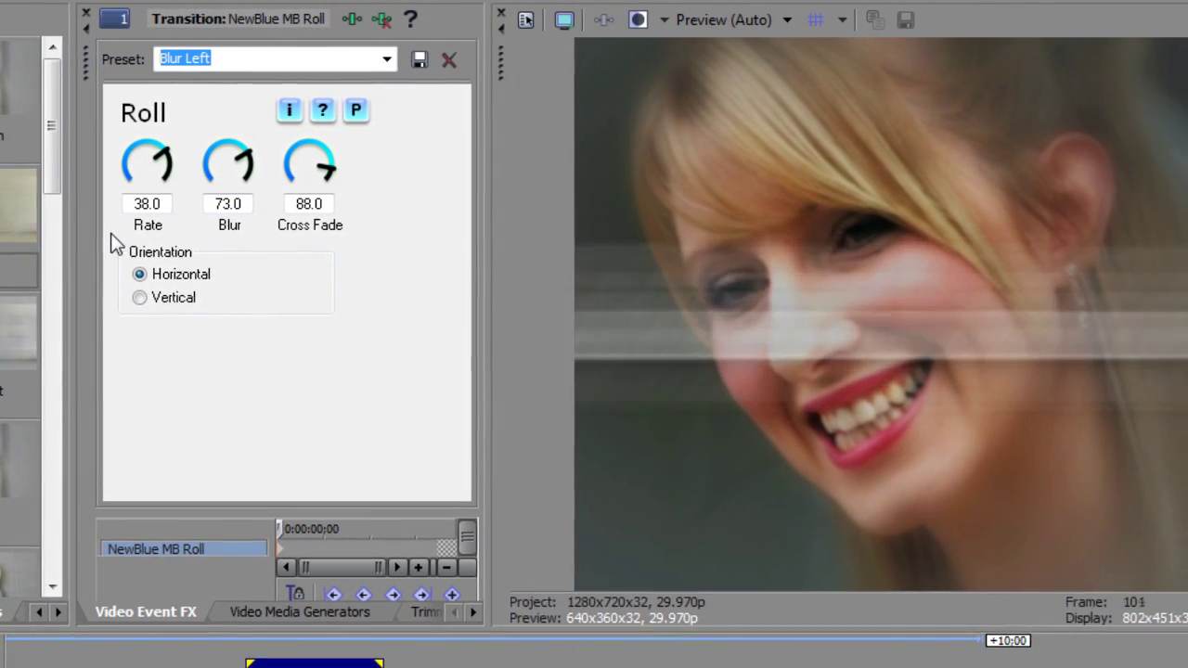
left_click_drag(111, 243, 92, 249)
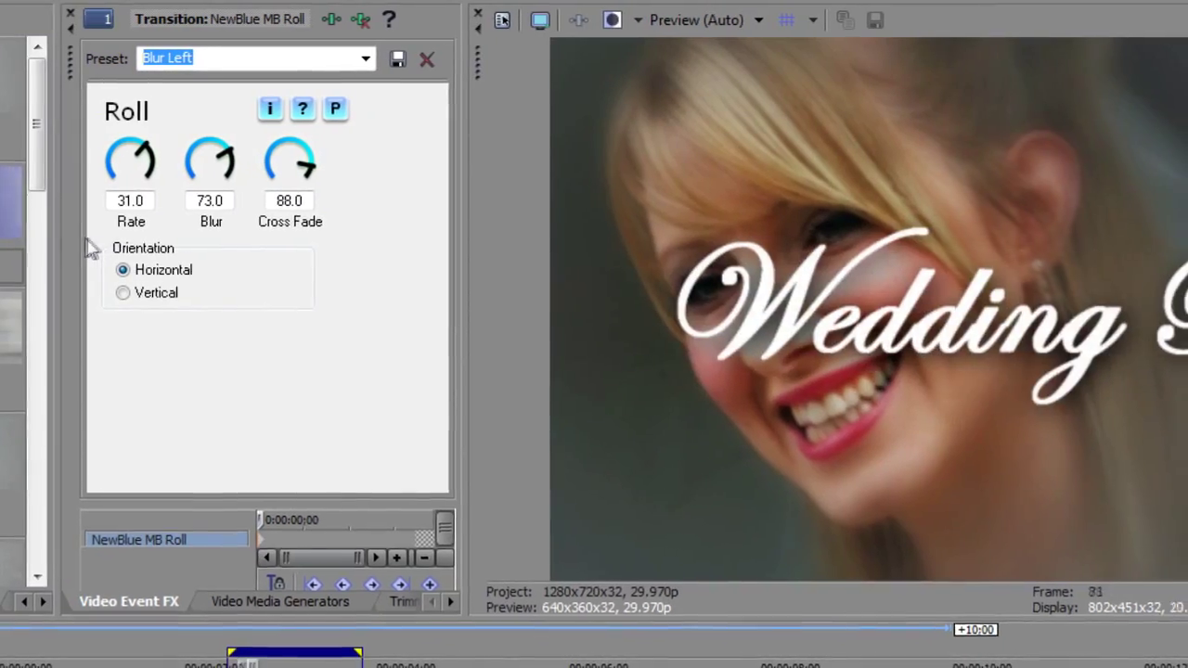
left_click_drag(116, 173, 107, 246)
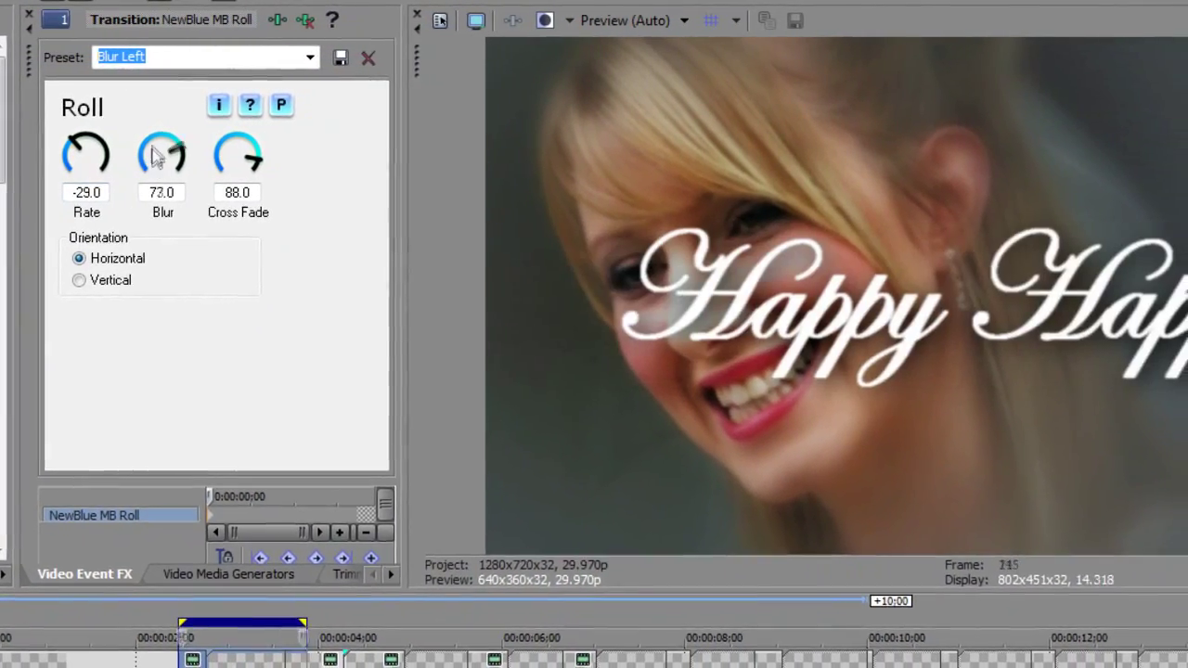
left_click_drag(157, 159, 146, 362)
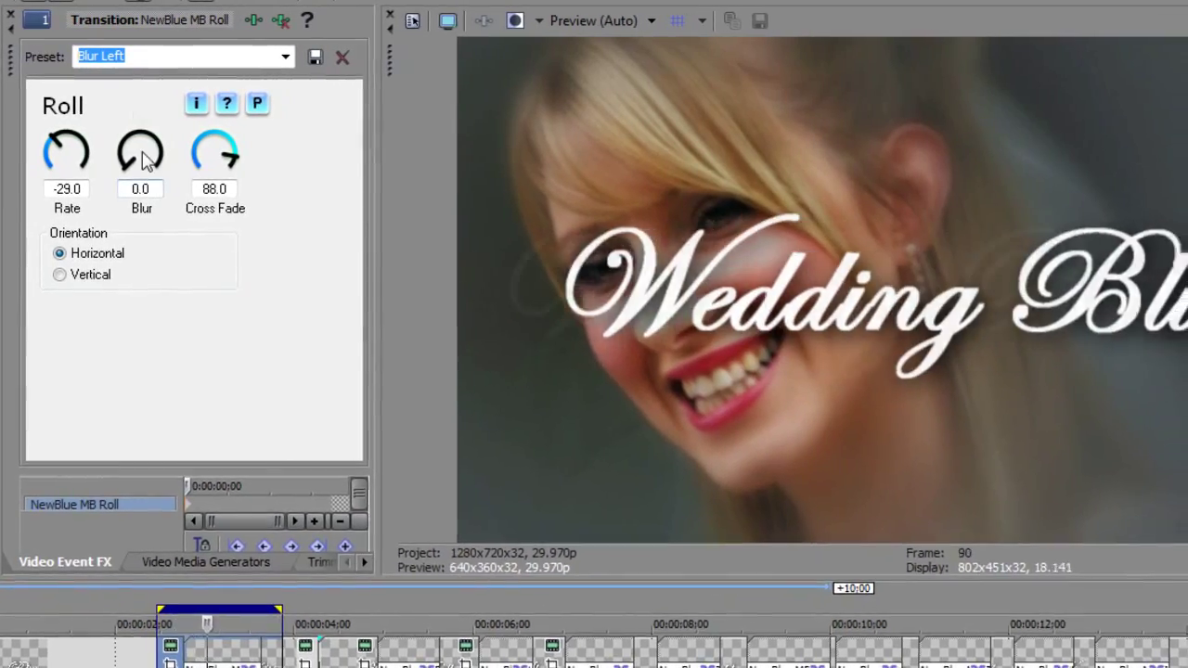
left_click_drag(144, 160, 141, 139)
left_click_drag(215, 153, 174, 183)
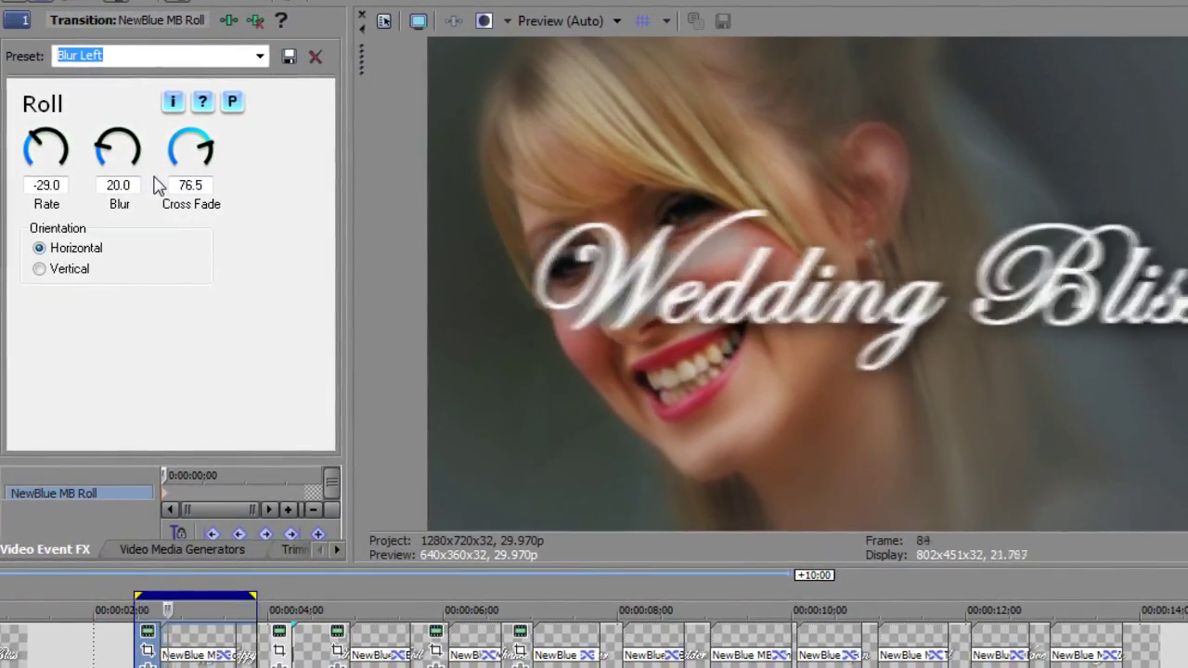
left_click(39, 270)
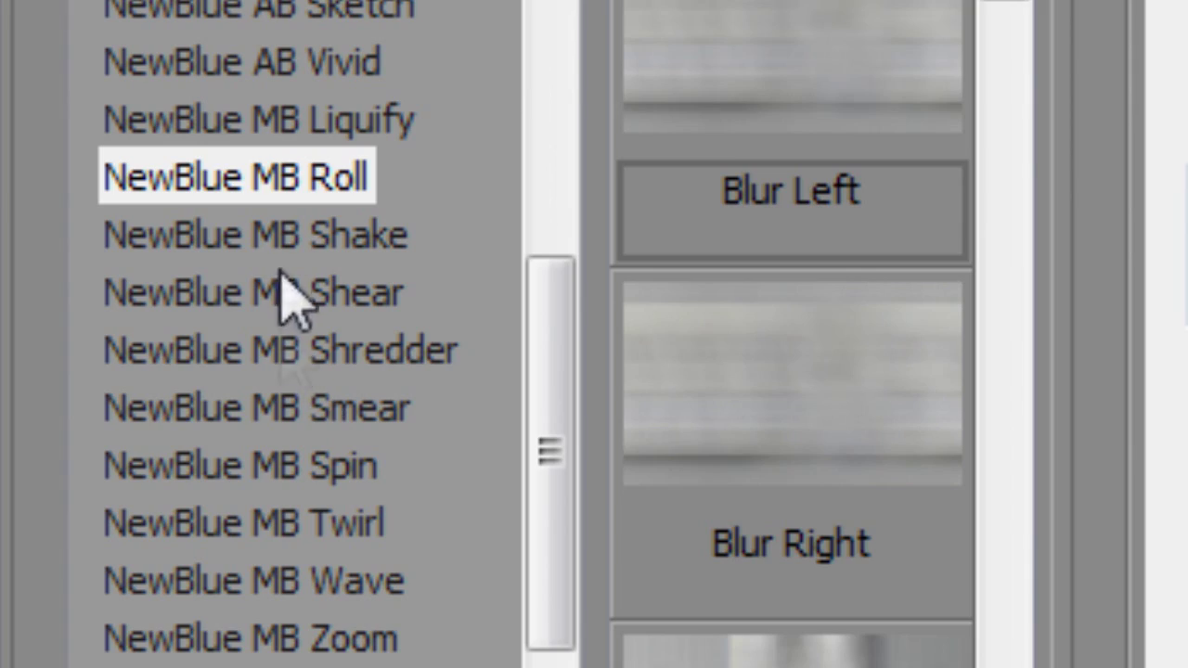
- Try the Topsy Turvy and Trembler Shake presets, settling on Big One
left_click(288, 237)
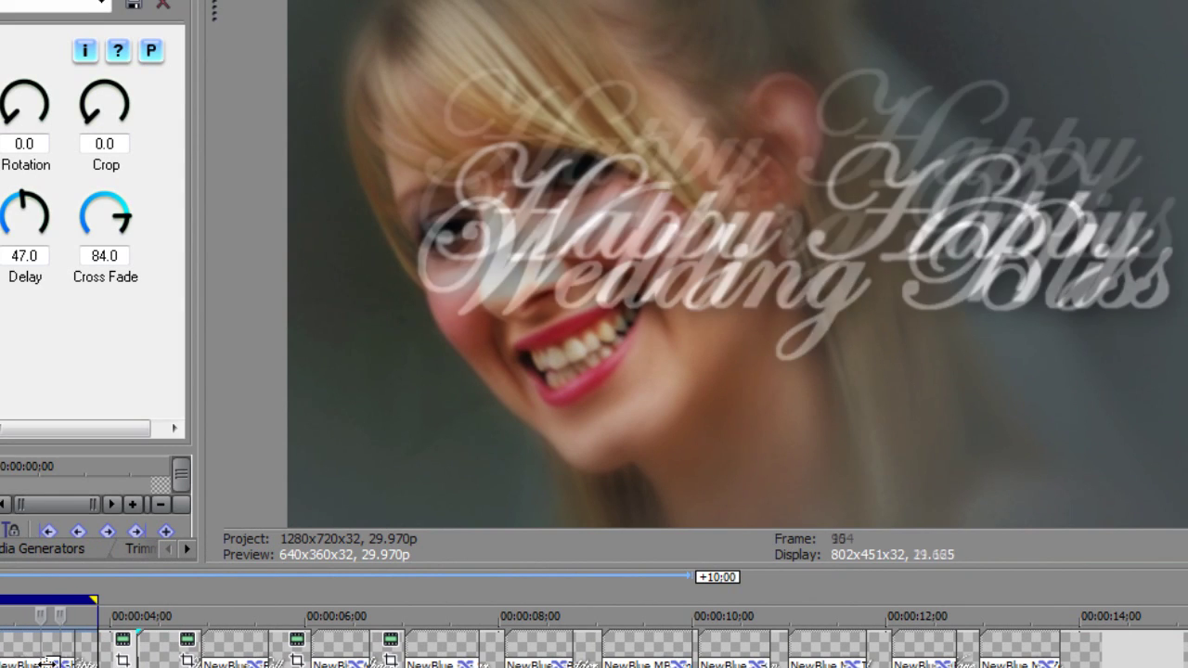
left_click(150, 50)
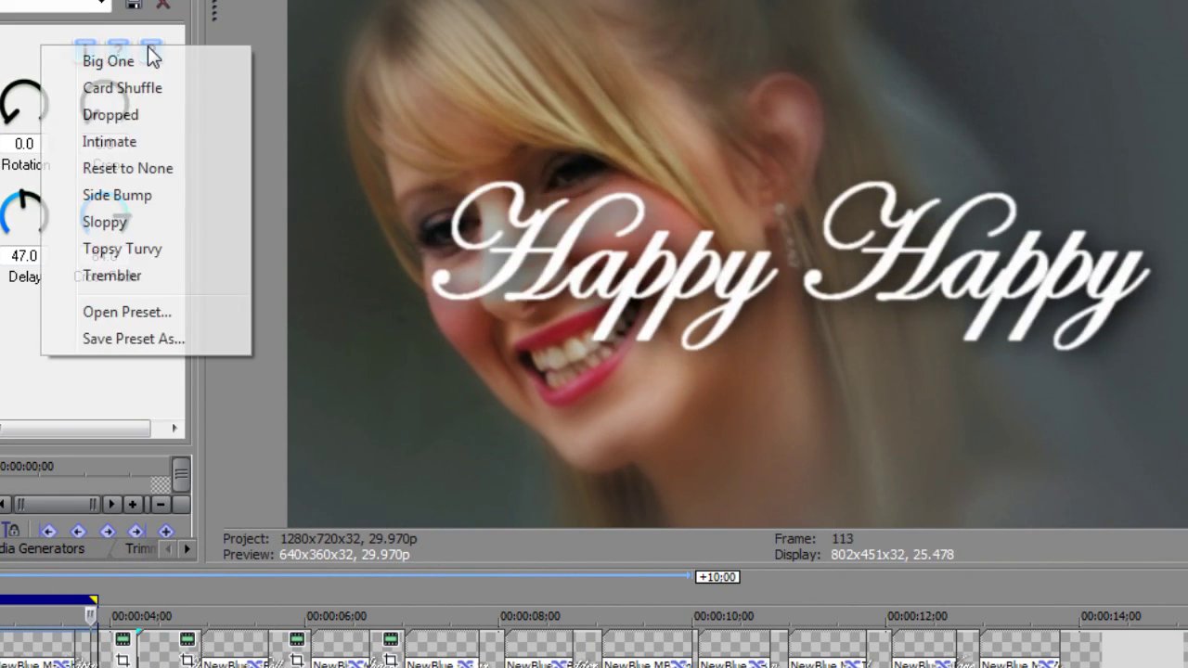
left_click(122, 247)
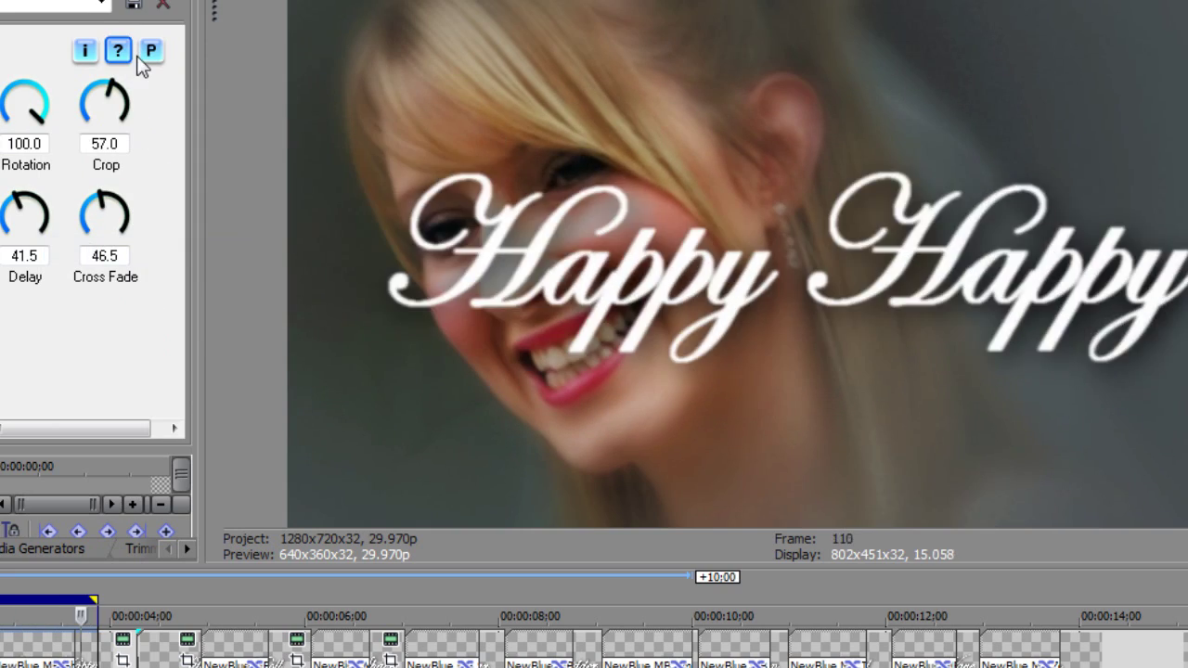
left_click(151, 51)
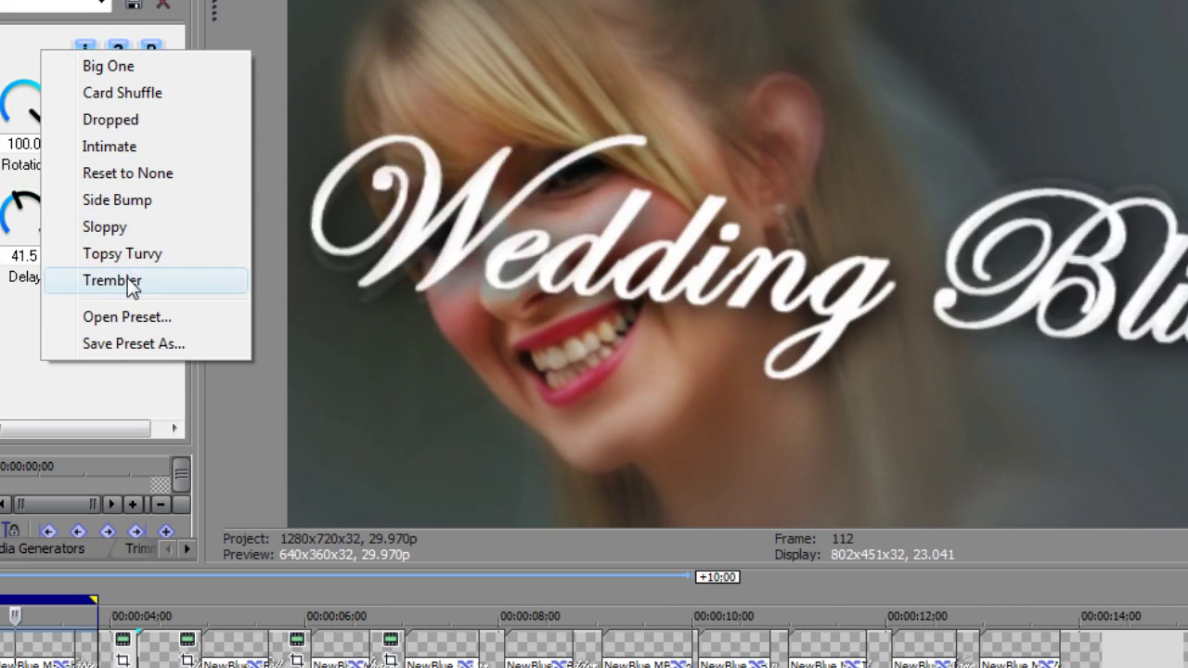
left_click(133, 289)
left_click(150, 51)
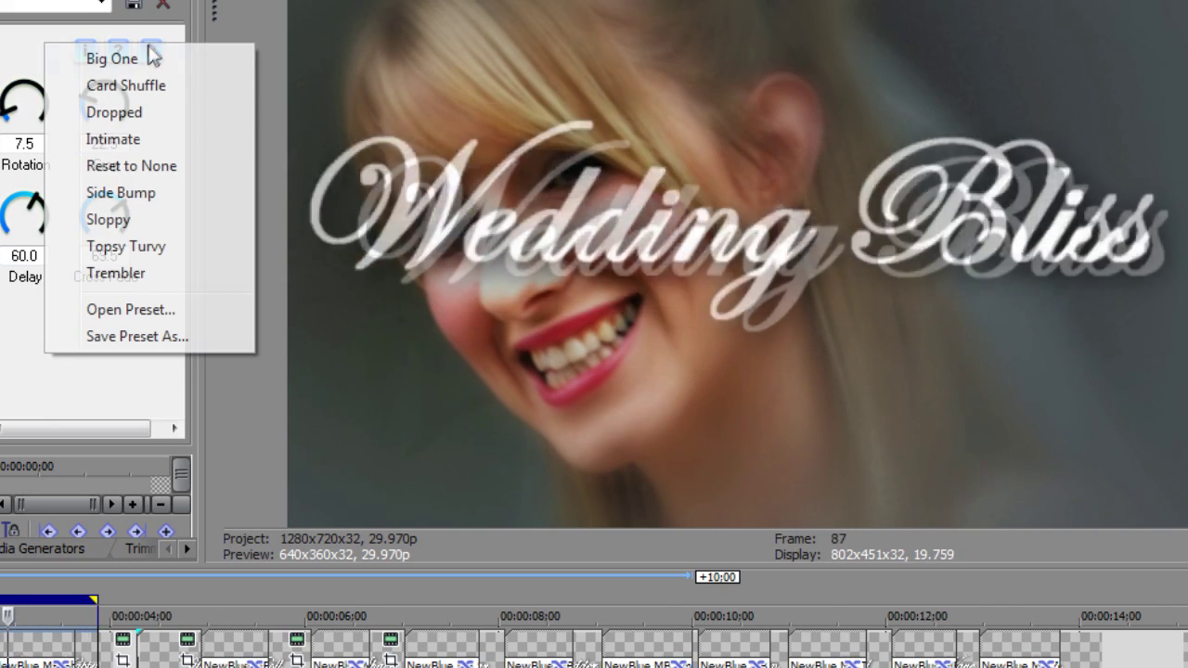
left_click(140, 60)
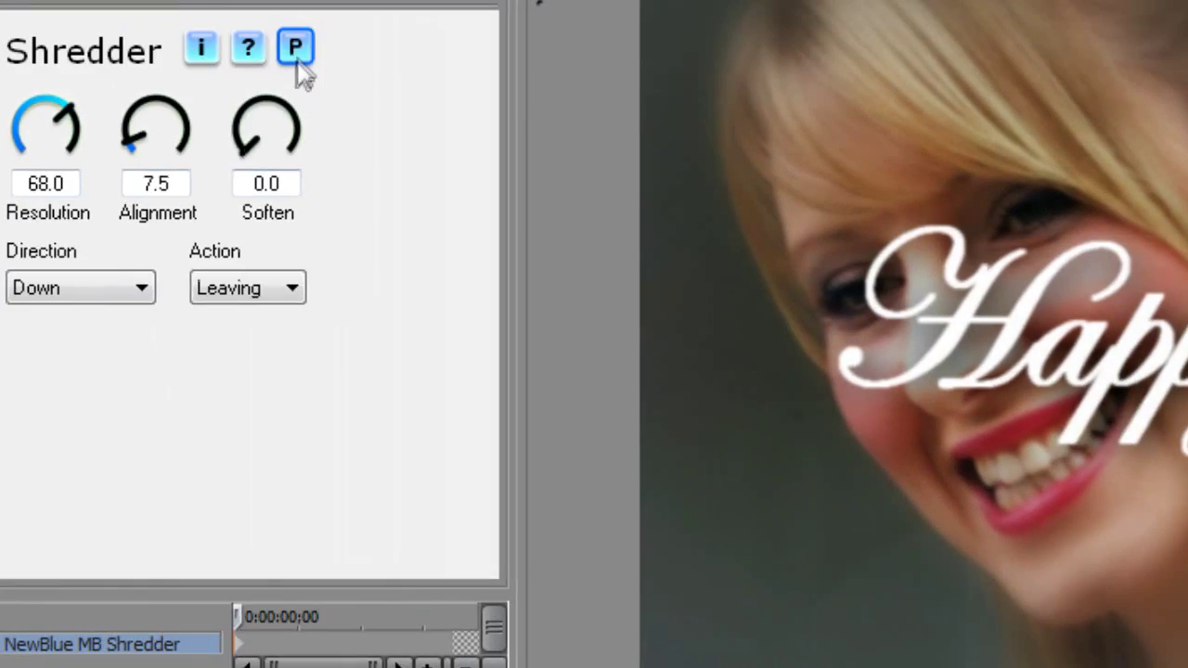
- Apply the Columns Down preset to the Shredder transition
left_click(295, 48)
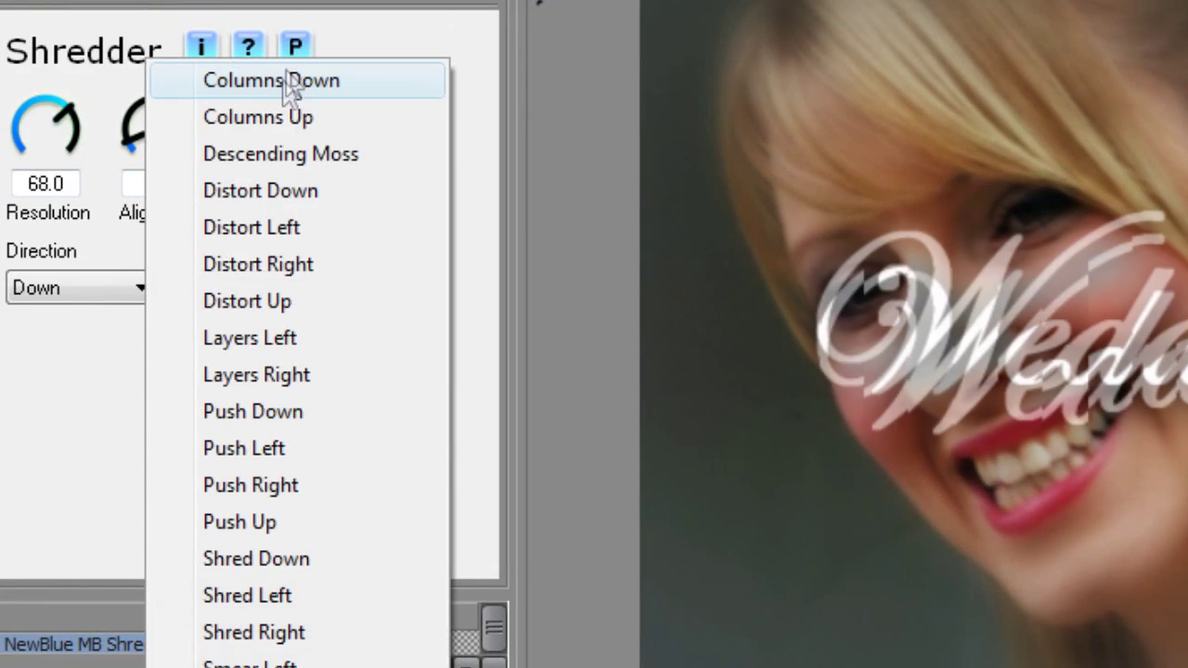
left_click(253, 411)
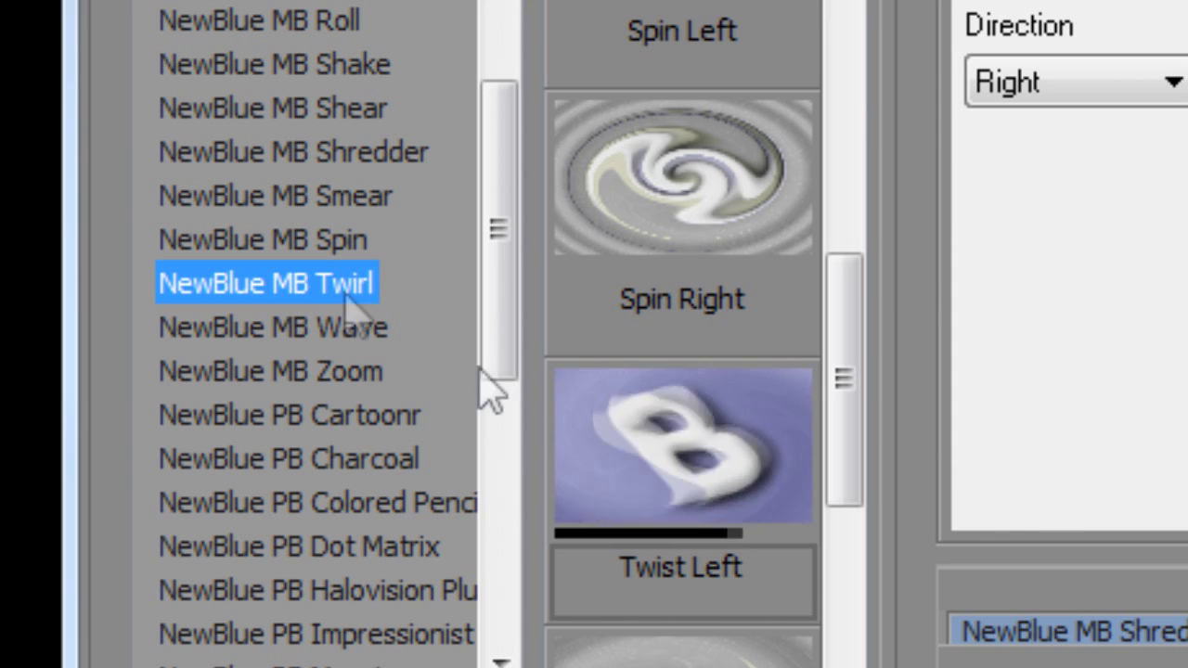
- Apply Twirl Twist Left, then switch the Twirl transition to the Recede Cut preset
left_click(669, 469)
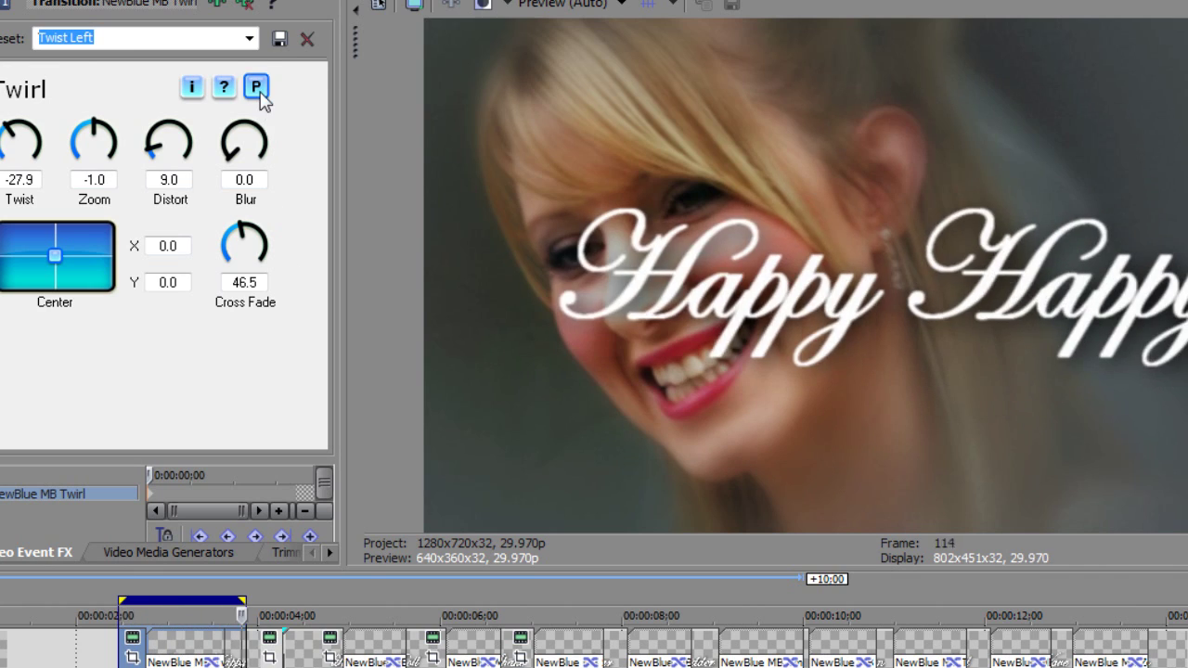
left_click(256, 86)
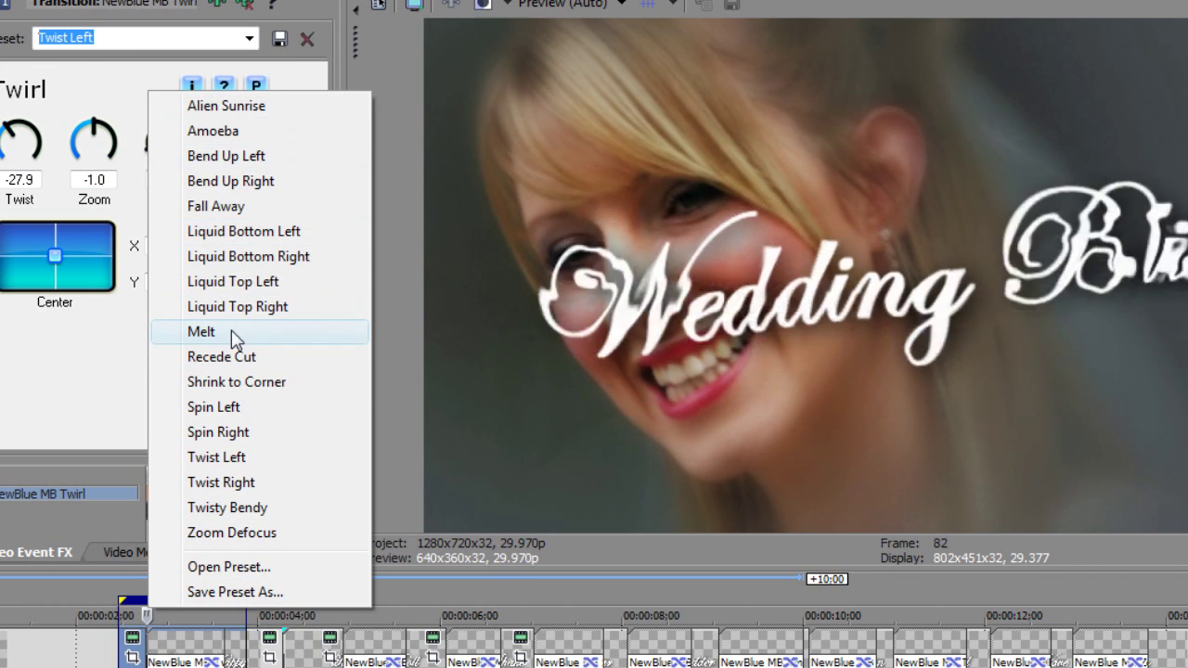
left_click(221, 356)
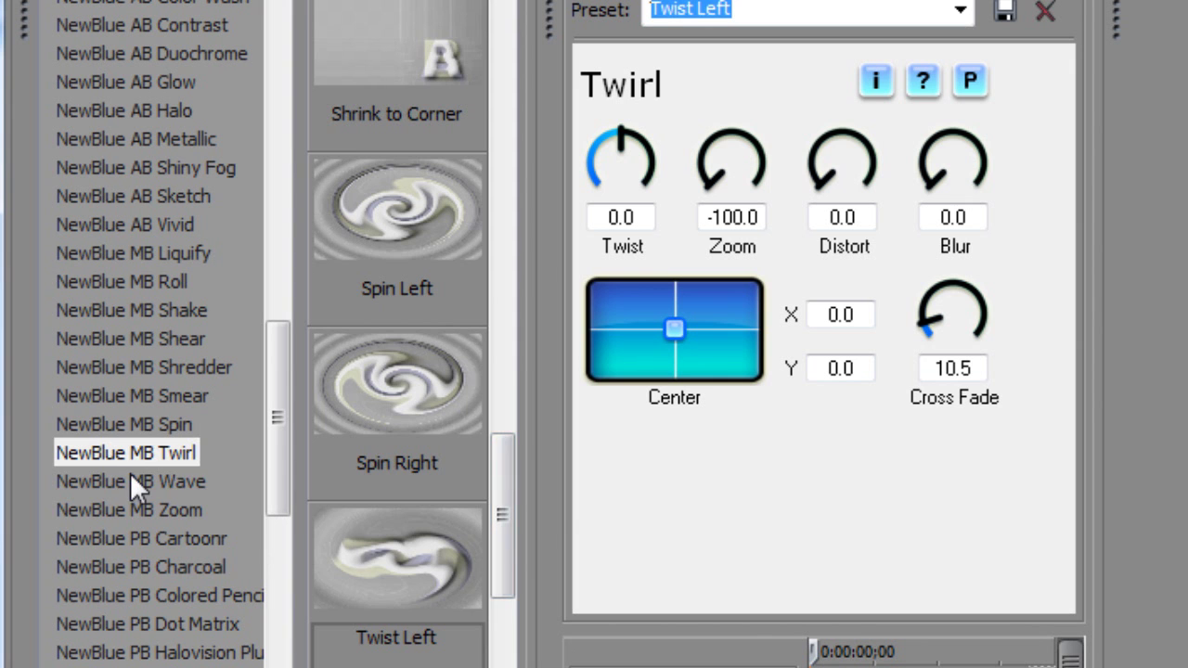
left_click(130, 479)
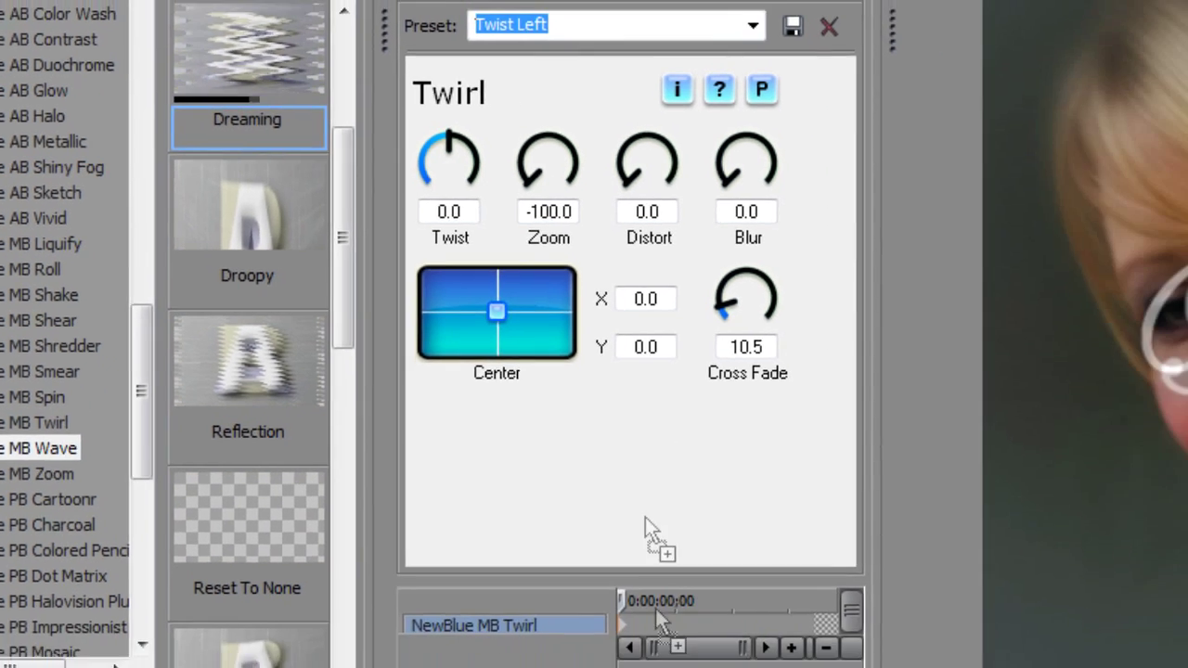
- Apply the Wave Dreaming preset to the title transition, then change it to Shake Sideways
left_click_drag(398, 43, 223, 649)
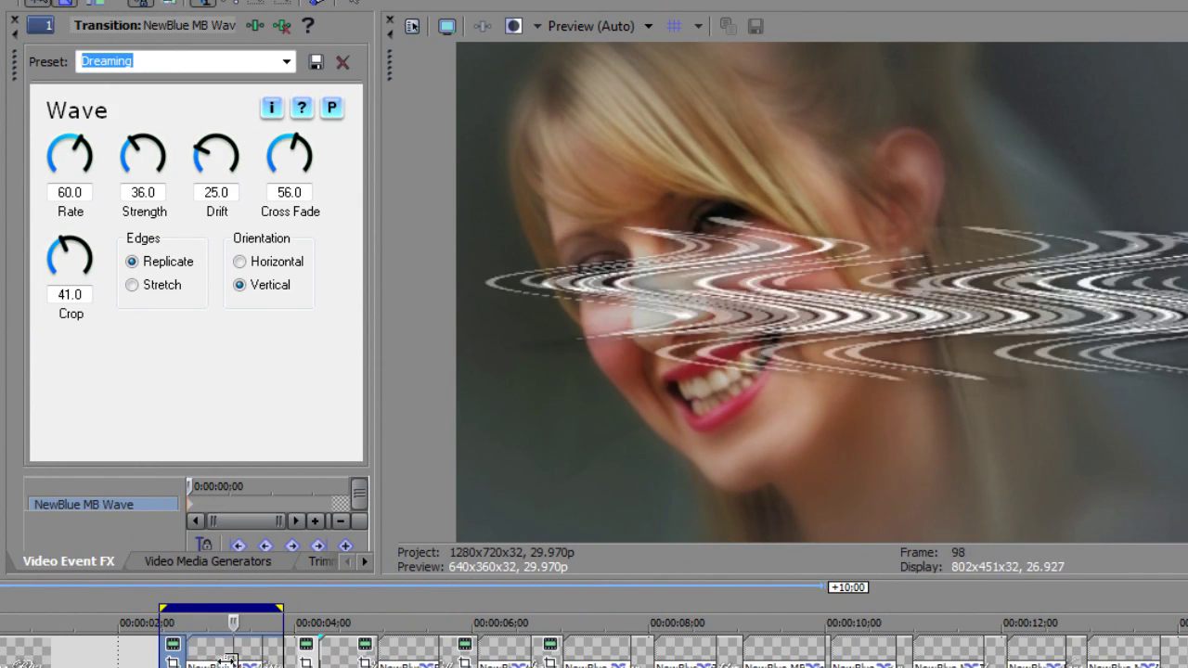
left_click(286, 61)
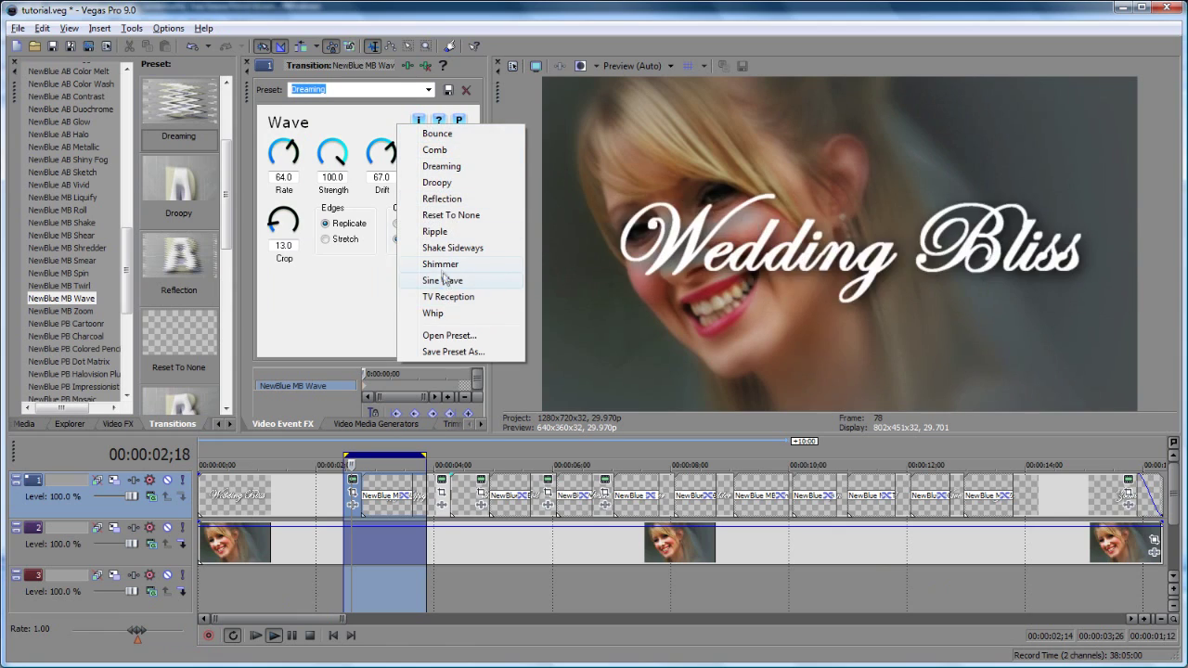
left_click(443, 249)
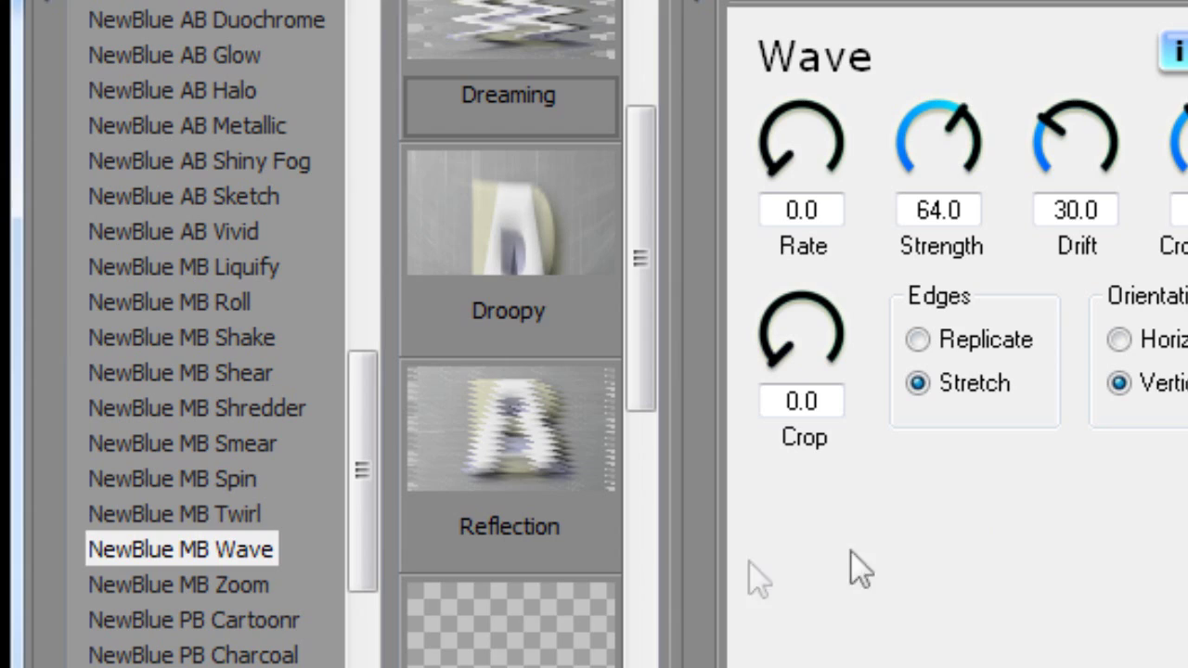
- Apply the Zoom Fold Left preset to the title transition, then change it to Fold Right
left_click(145, 598)
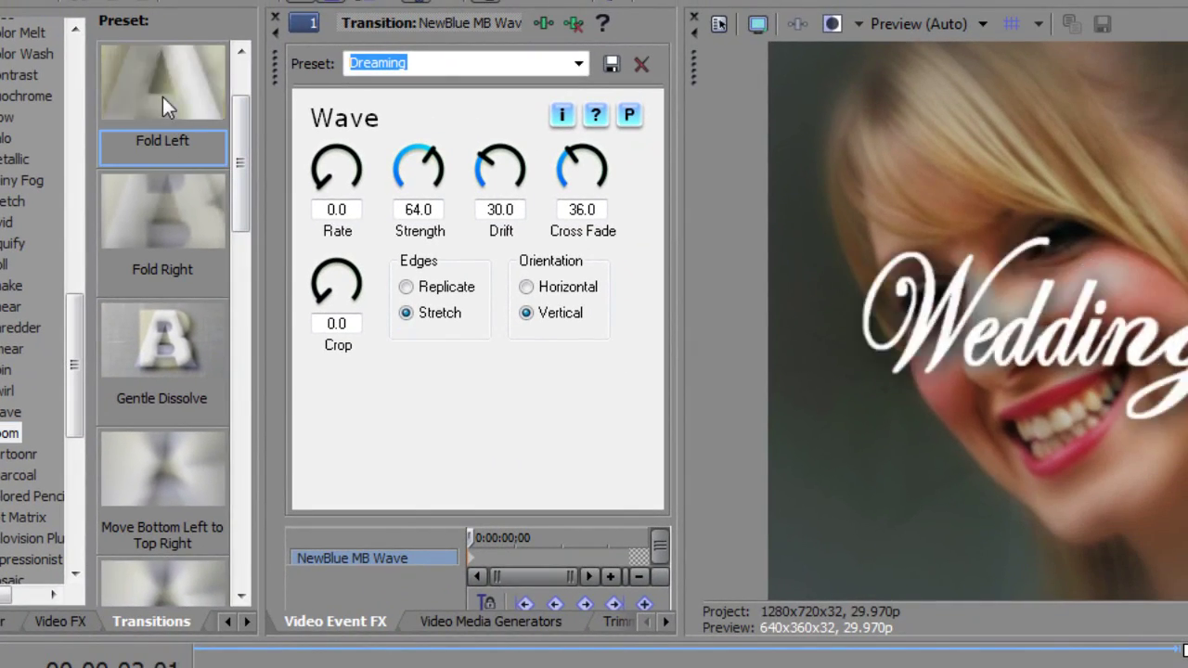
left_click_drag(162, 99, 451, 477)
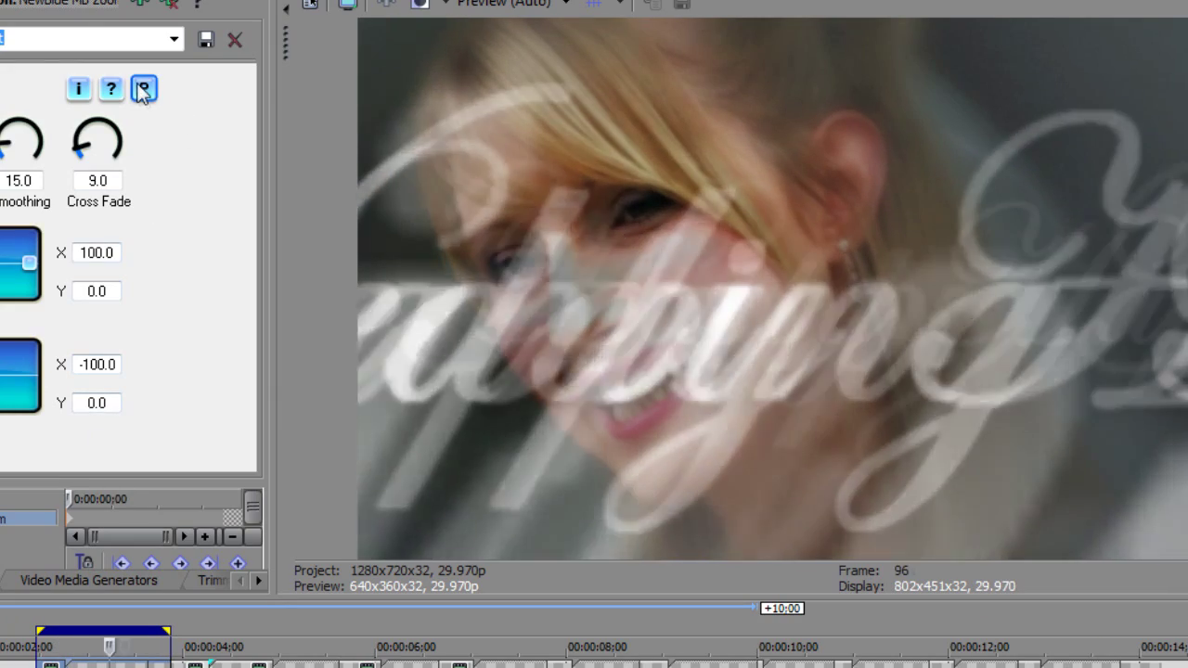
left_click(143, 88)
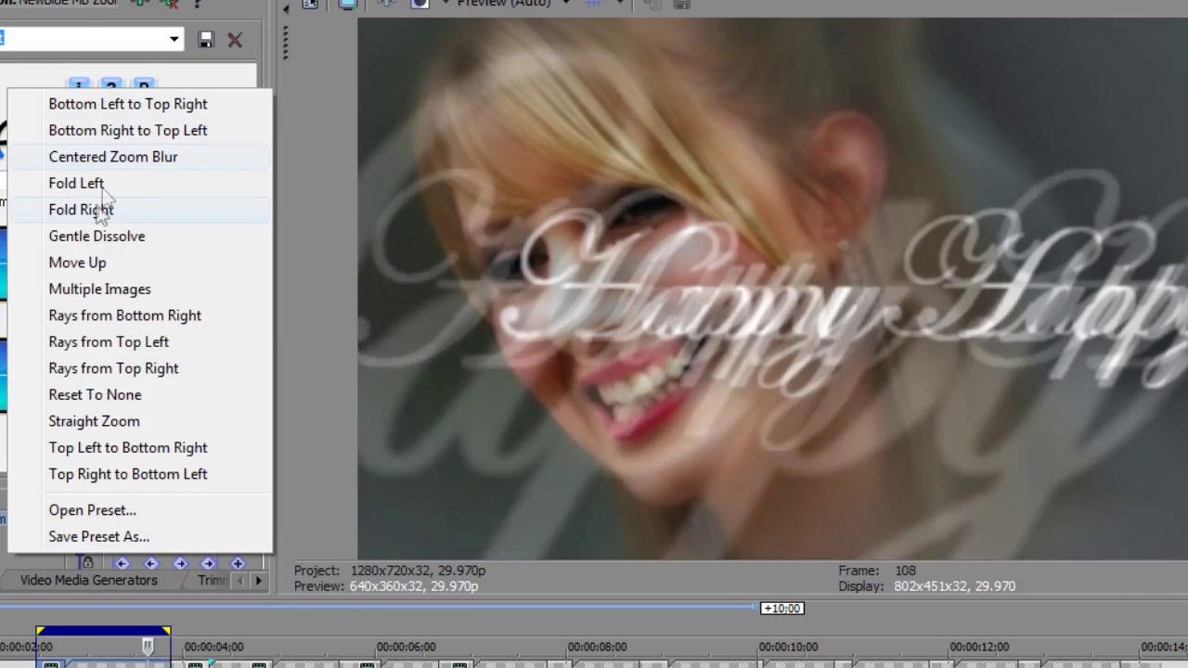
left_click(100, 209)
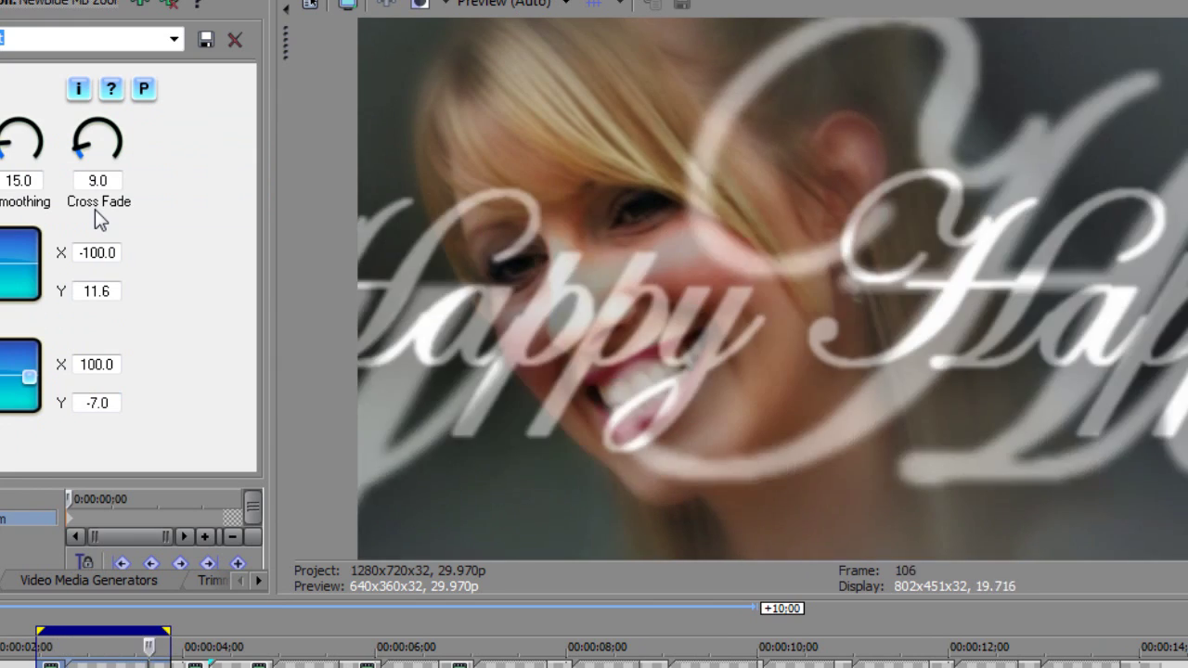